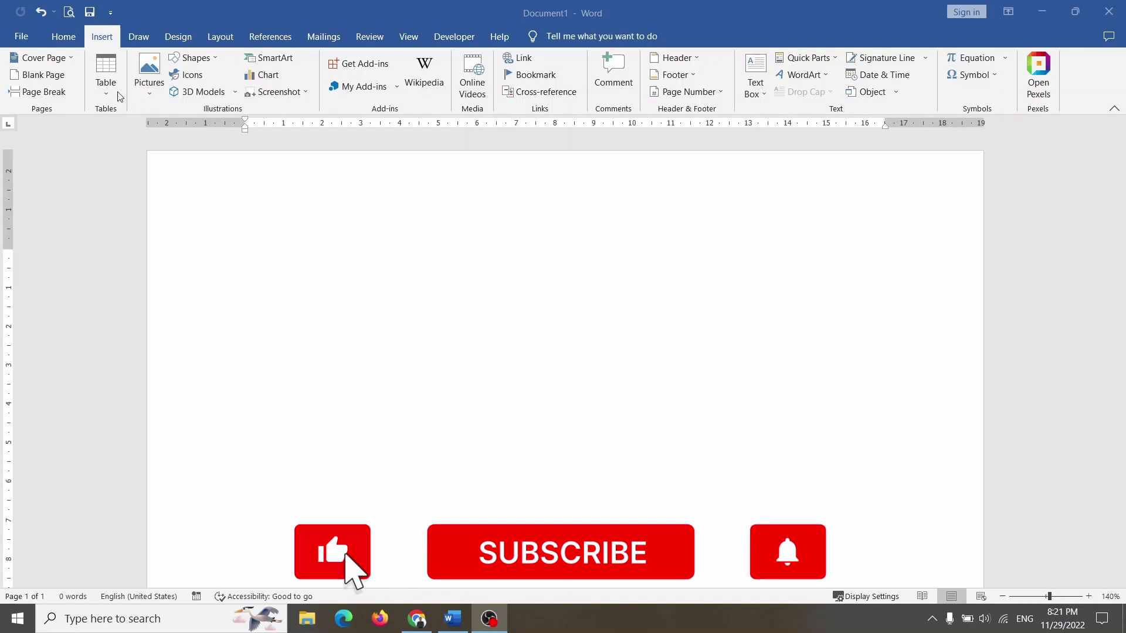
- Insert a trial 4-column, 7-row table from the size picker, then undo it
{"action": "left_click", "coordinate": [67, 44]}
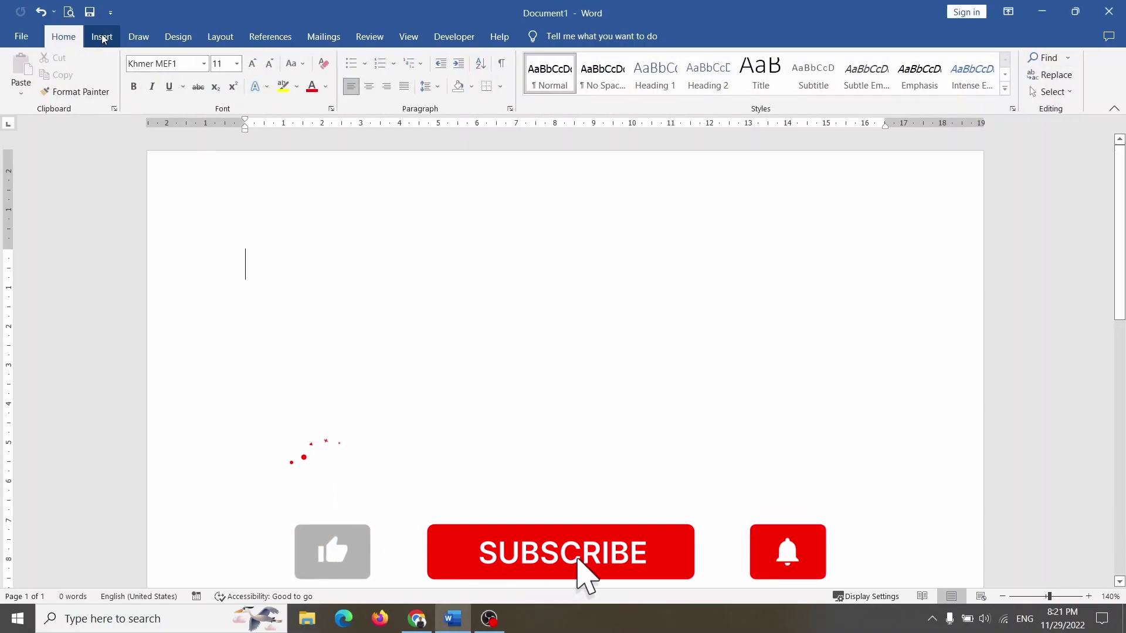
{"action": "left_click", "coordinate": [102, 37]}
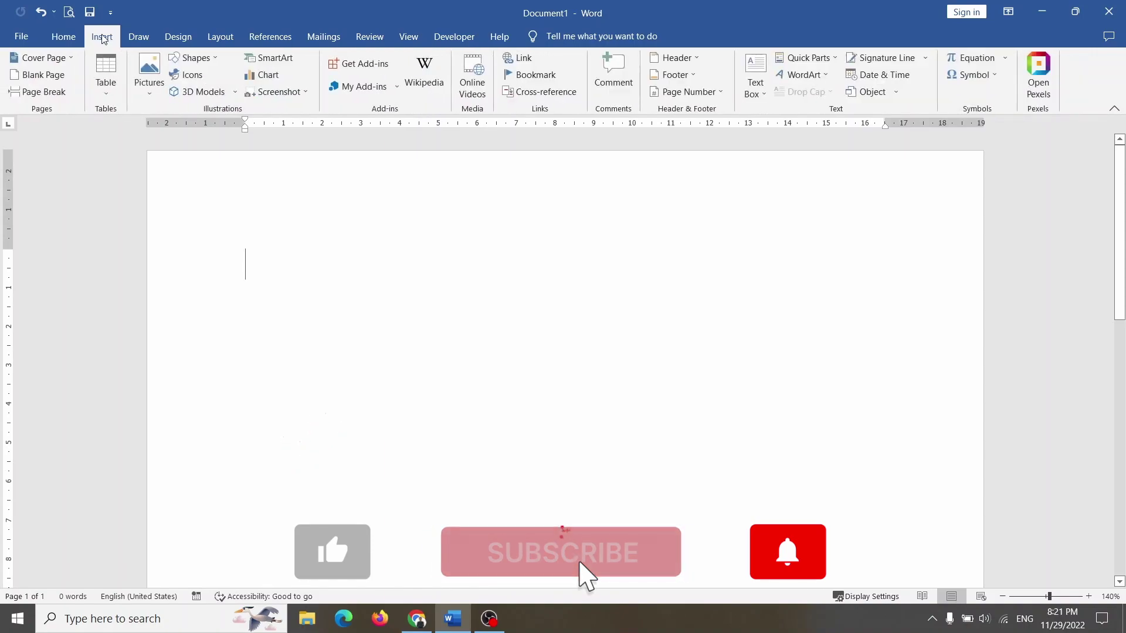
{"action": "left_click", "coordinate": [106, 90]}
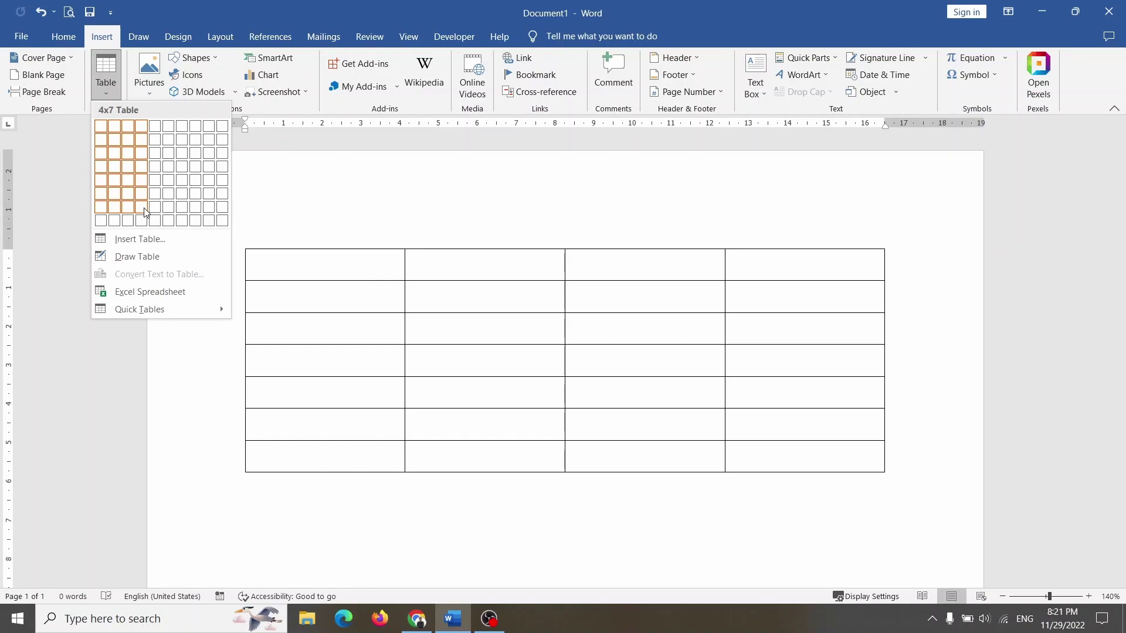
{"action": "left_click", "coordinate": [146, 213]}
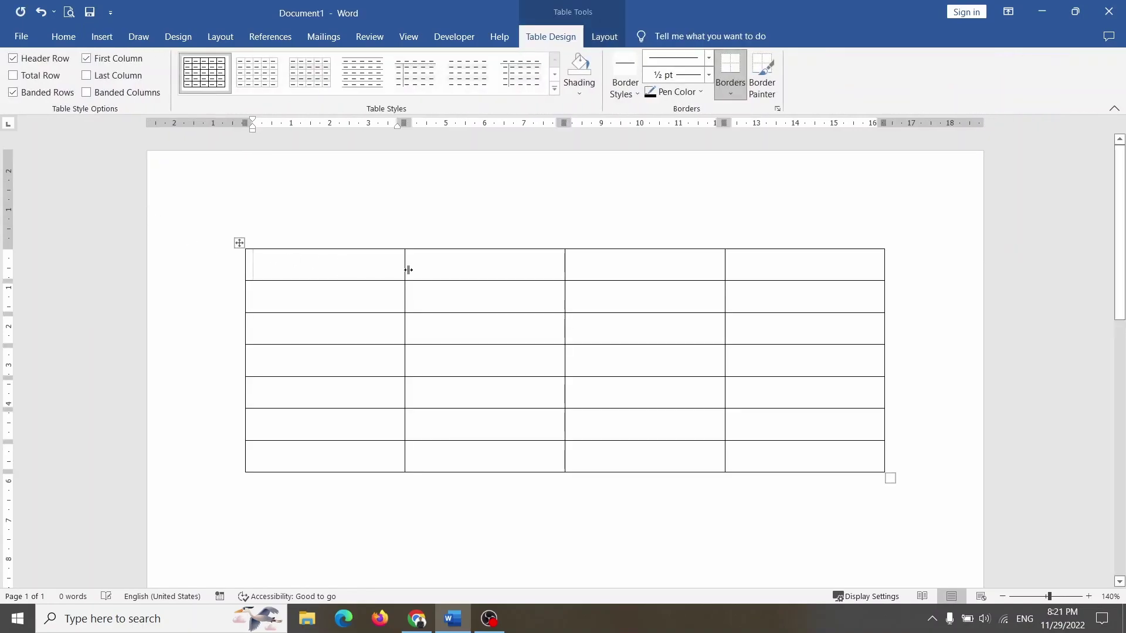
{"action": "left_click", "coordinate": [240, 244]}
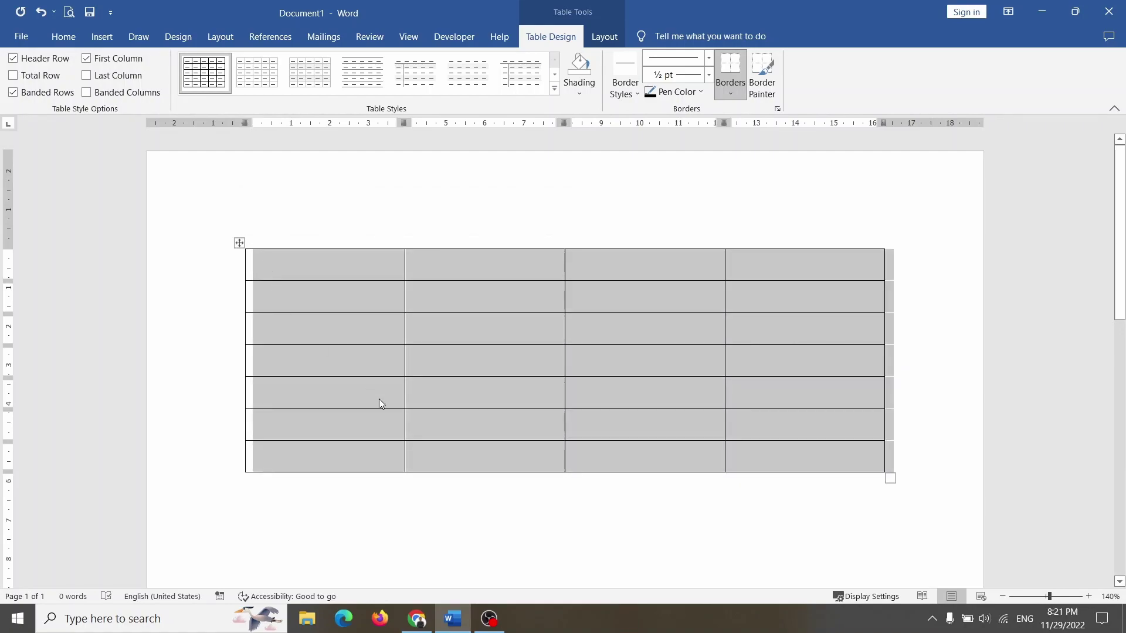
{"action": "left_click", "coordinate": [435, 527]}
{"action": "key", "text": "ctrl+z"}
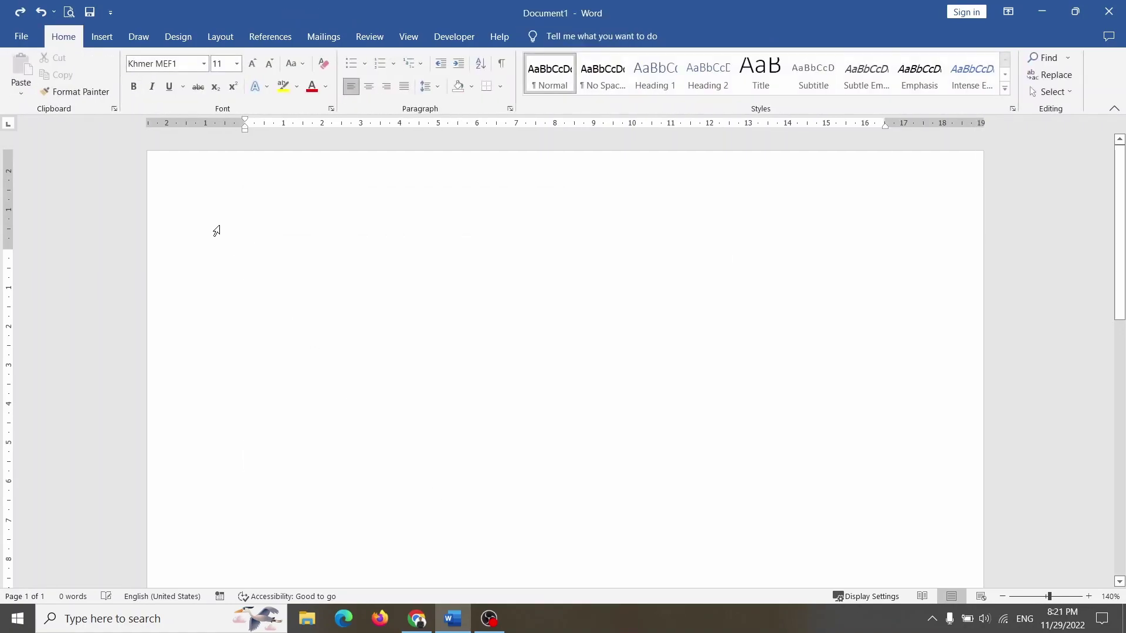
- Insert a 5-column, 20-row table through the Insert Table dialog
{"action": "left_click", "coordinate": [97, 38]}
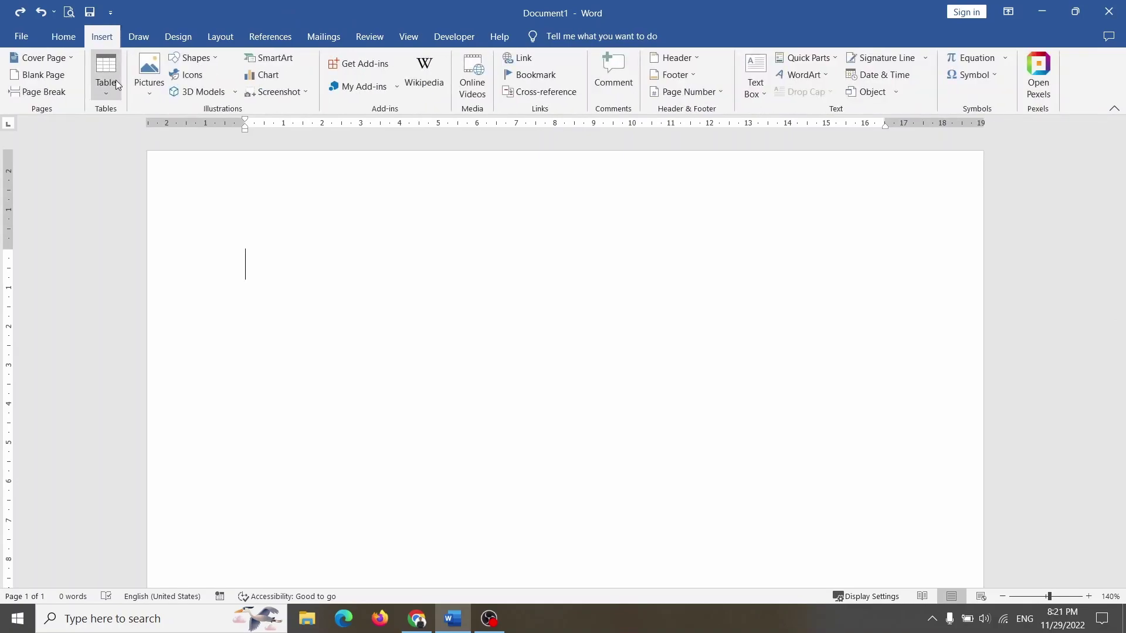
{"action": "left_click", "coordinate": [114, 100]}
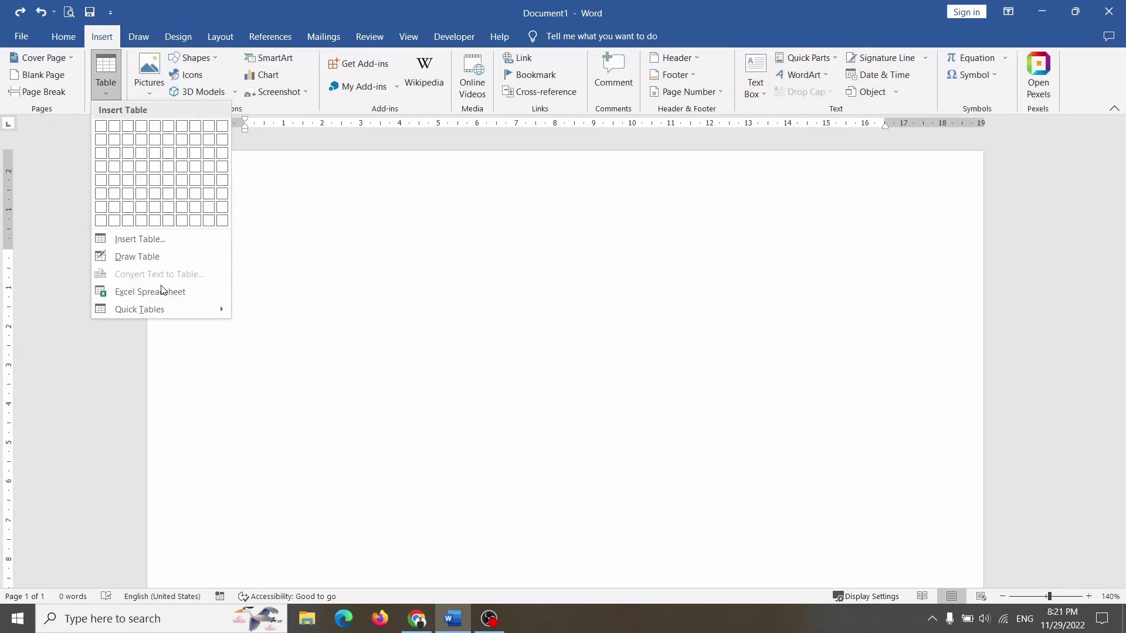
{"action": "left_click", "coordinate": [179, 242]}
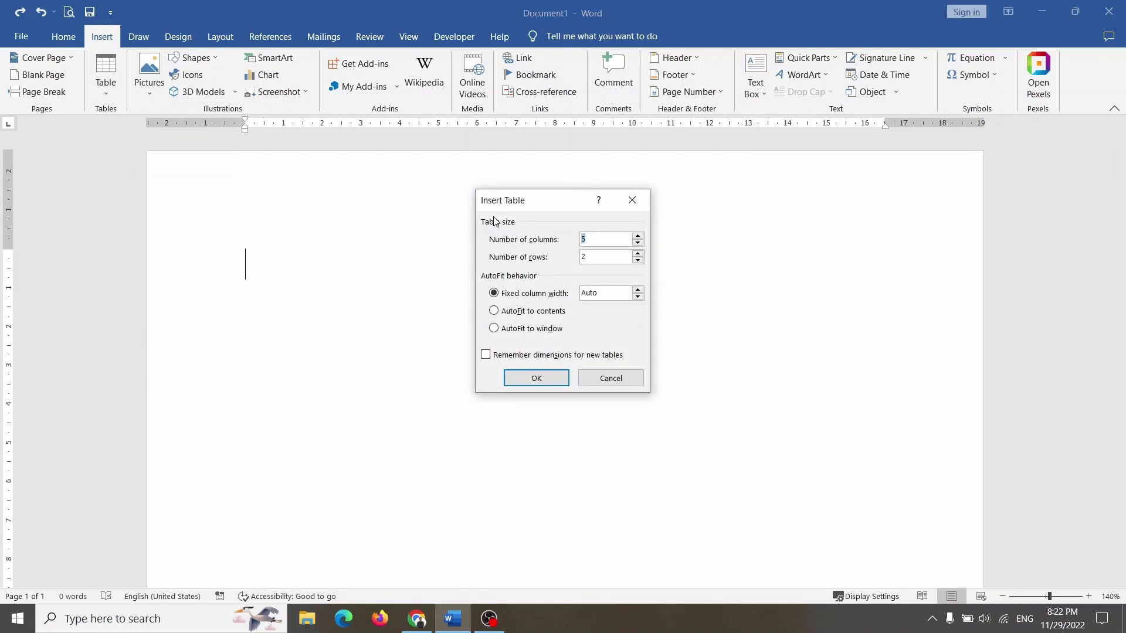
{"action": "left_click", "coordinate": [594, 245]}
{"action": "left_click_drag", "start_coordinate": [588, 239], "coordinate": [549, 238]}
{"action": "key", "text": "Tab"}
{"action": "left_click", "coordinate": [592, 240]}
{"action": "left_click_drag", "start_coordinate": [593, 240], "coordinate": [561, 231]}
{"action": "key", "text": "Tab"}
{"action": "type", "text": "20"}
{"action": "left_click", "coordinate": [550, 385]}
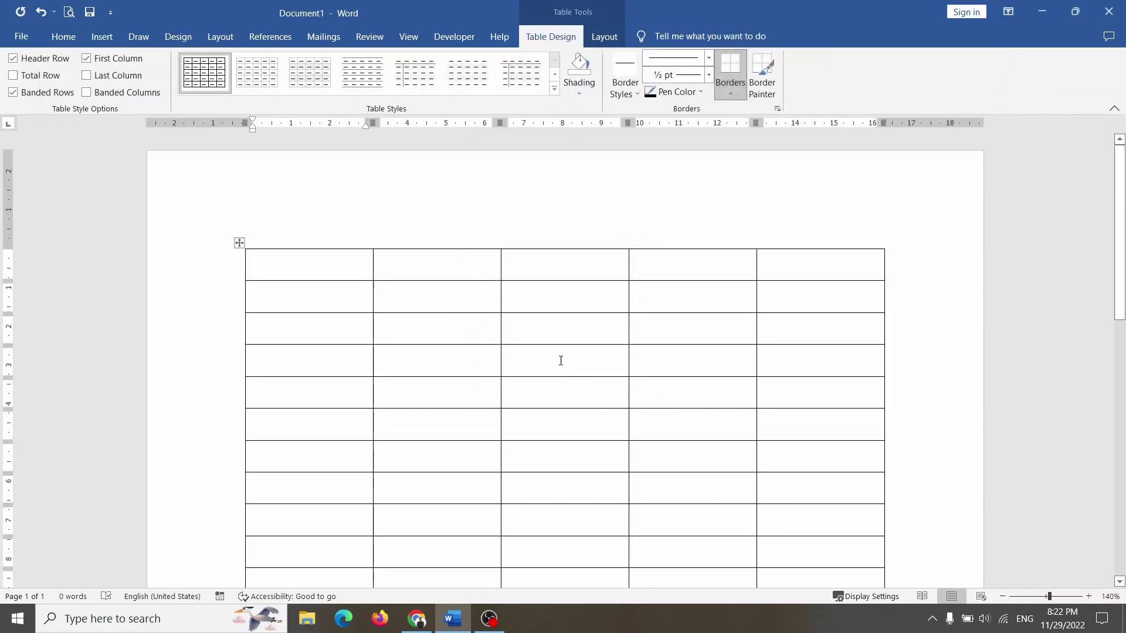
- Switch to the Khmer keyboard and label the first header cell ល.រ
{"action": "scroll", "coordinate": [558, 359], "scroll_direction": "down", "scroll_amount": 3}
{"action": "scroll", "coordinate": [563, 345], "scroll_direction": "down", "scroll_amount": 4}
{"action": "scroll", "coordinate": [498, 338], "scroll_direction": "up", "scroll_amount": 7}
{"action": "key", "text": "alt+shift"}
{"action": "type", "text": "ណ.េ"}
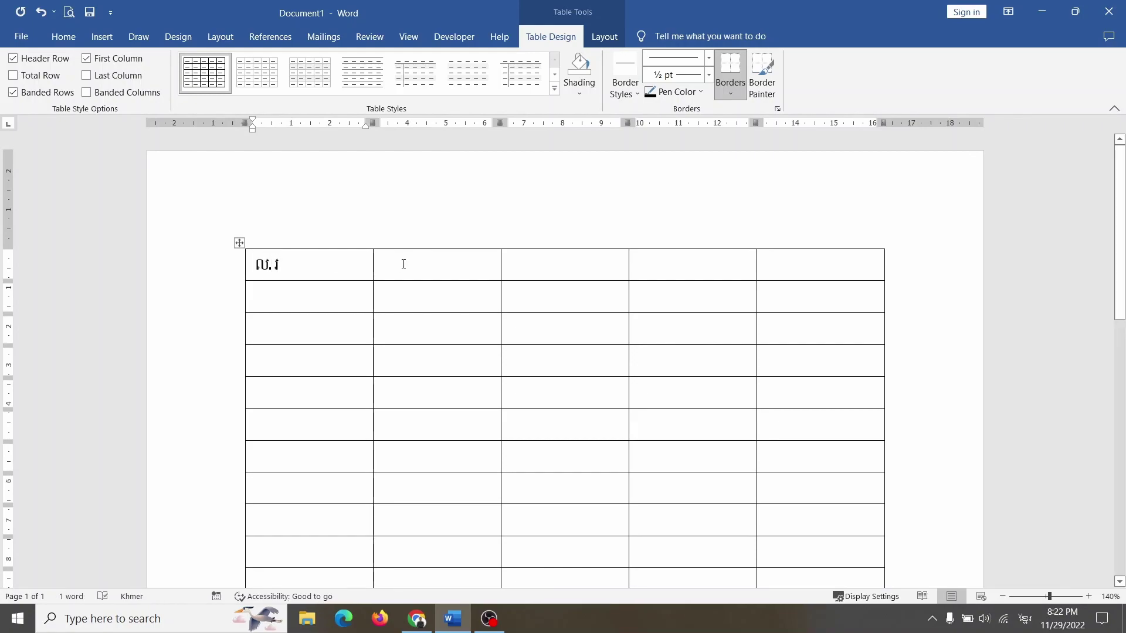
- Label the second header cell ឈ្មោះ, replacing the trial word នាមត្រកូល
{"action": "left_click", "coordinate": [439, 277]}
{"action": "type", "text": "ឈ្ម"}
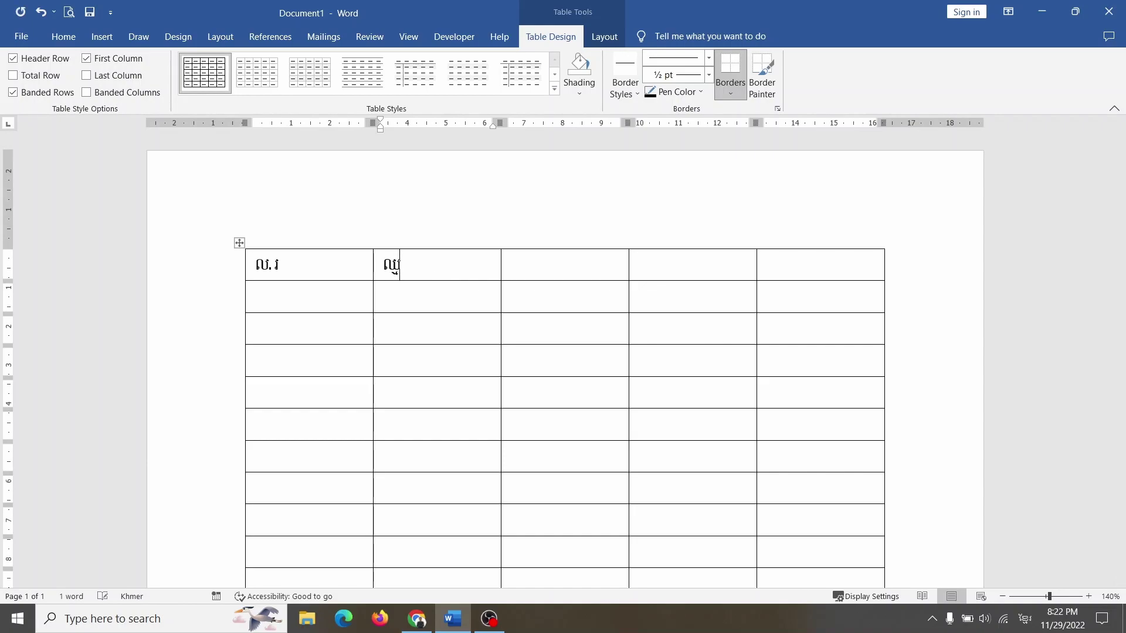
{"action": "type", "text": "ោះ"}
{"action": "key", "text": "BackSpace"}
{"action": "key", "text": "BackSpace"}
{"action": "key", "text": "BackSpace"}
{"action": "key", "text": "BackSpace"}
{"action": "key", "text": "BackSpace"}
{"action": "type", "text": "ន"}
{"action": "type", "text": "ាមត្រ"}
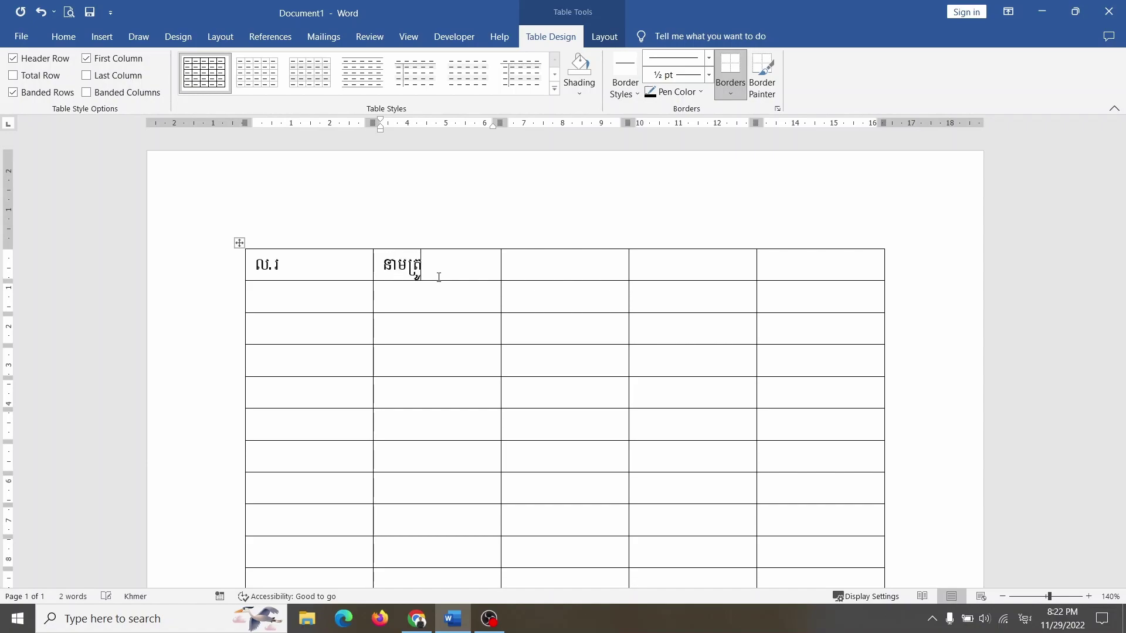
{"action": "key", "text": "BackSpace"}
{"action": "type", "text": "កូល"}
{"action": "double_click", "coordinate": [386, 265]}
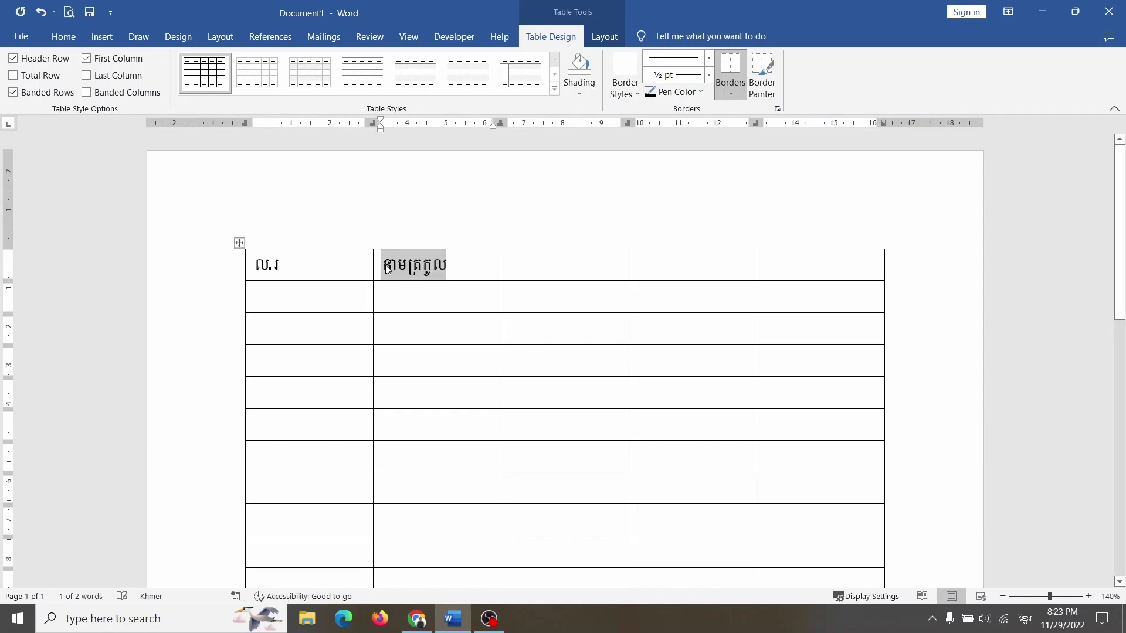
{"action": "type", "text": "ឈ្មោះ"}
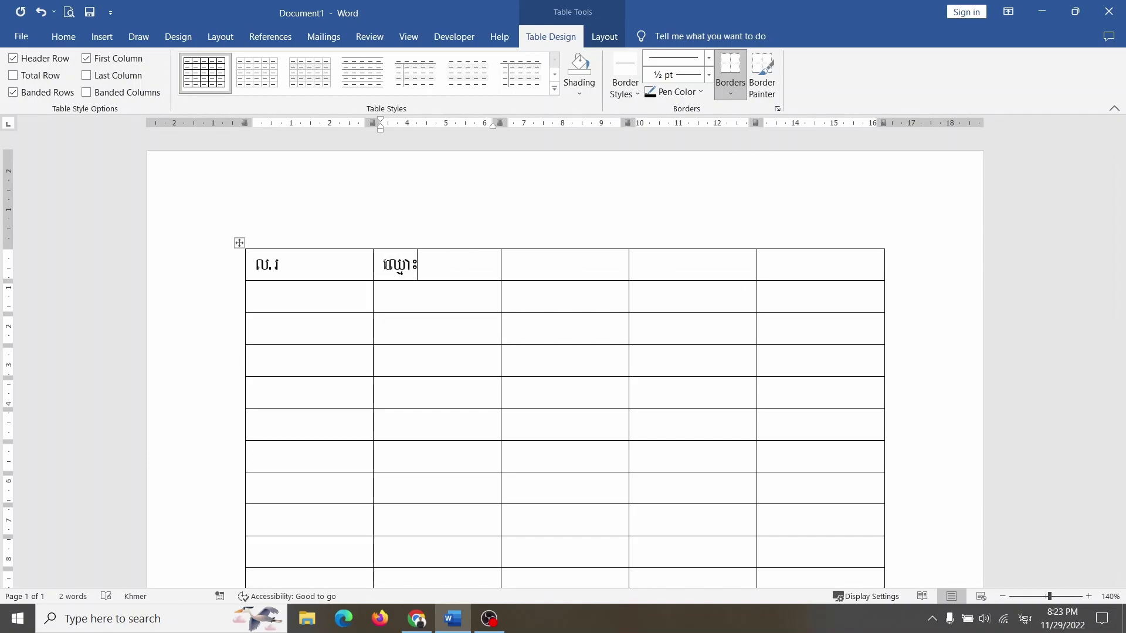
- Label the remaining header cells ភេទ, ថ្ងៃខែឆ្នាំកំណើត and ផ្សេងៗ
{"action": "left_click", "coordinate": [571, 276]}
{"action": "type", "text": "ភ"}
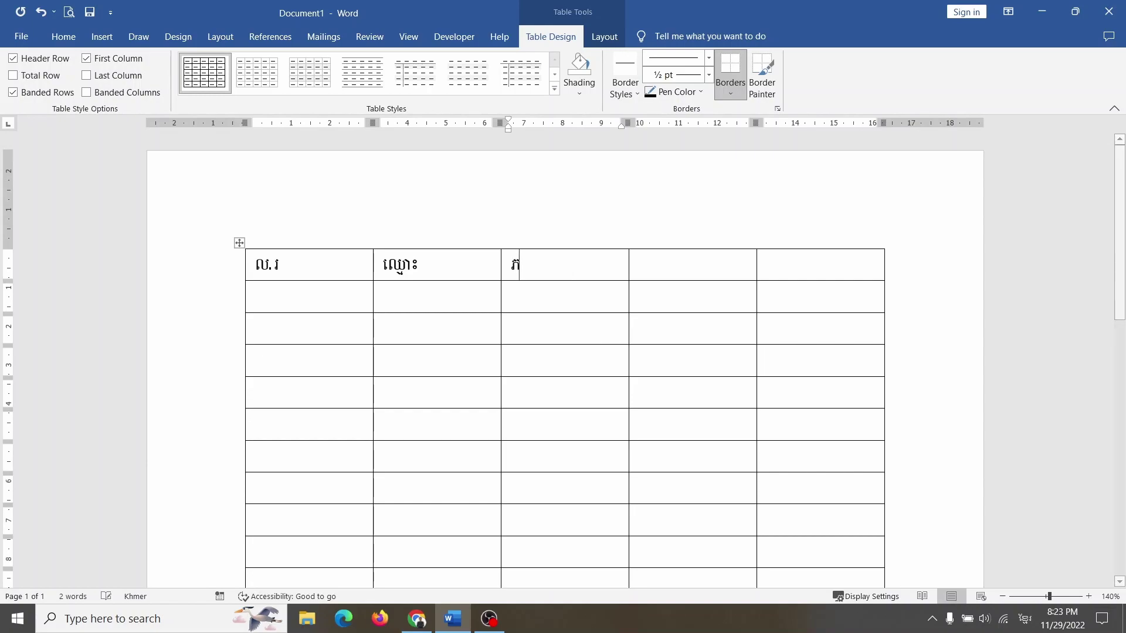
{"action": "type", "text": "េទ"}
{"action": "left_click", "coordinate": [696, 261]}
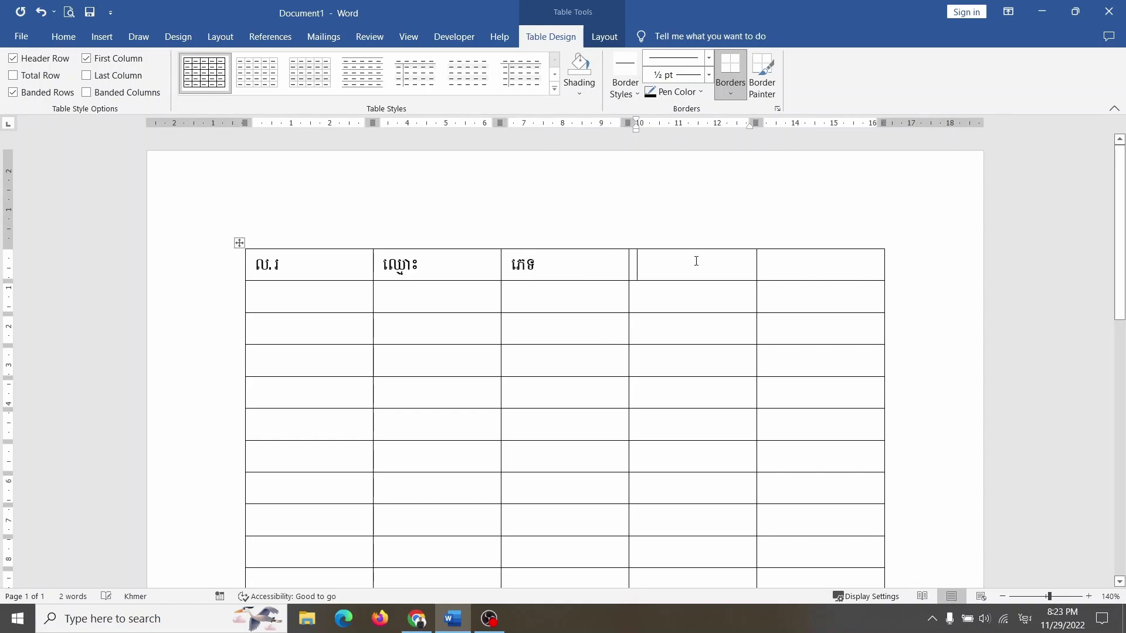
{"action": "type", "text": "ថ្ង"}
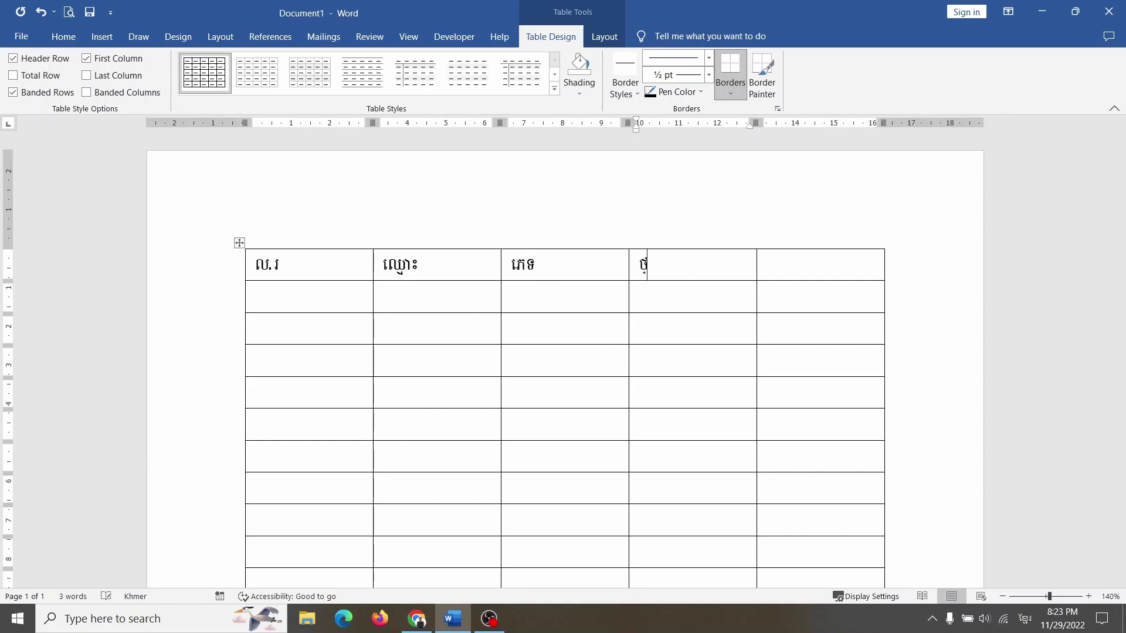
{"action": "type", "text": "ៃខ"}
{"action": "type", "text": "ែឆ្នា"}
{"action": "type", "text": "ំកំណើត"}
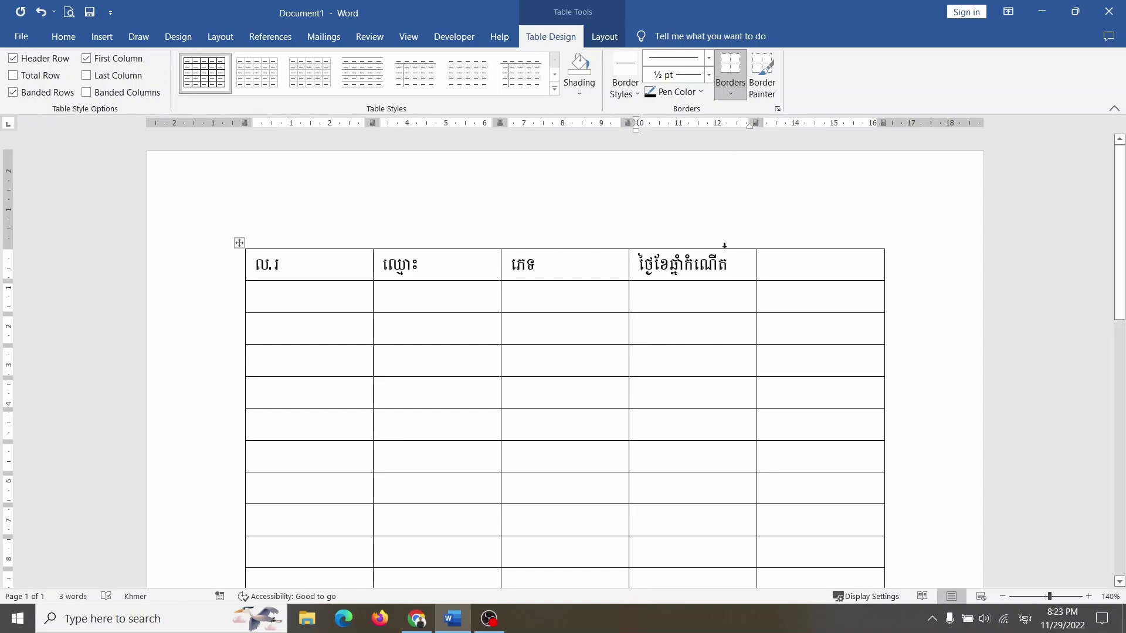
{"action": "key", "text": "Tab"}
{"action": "type", "text": "ផ"}
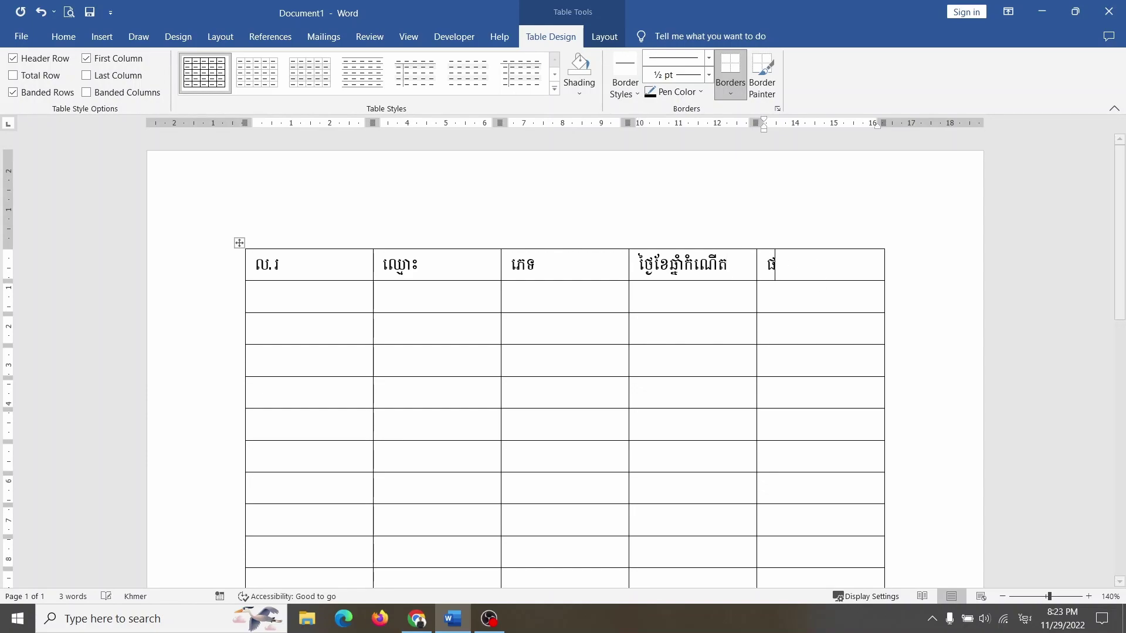
{"action": "type", "text": "្សេងៗ"}
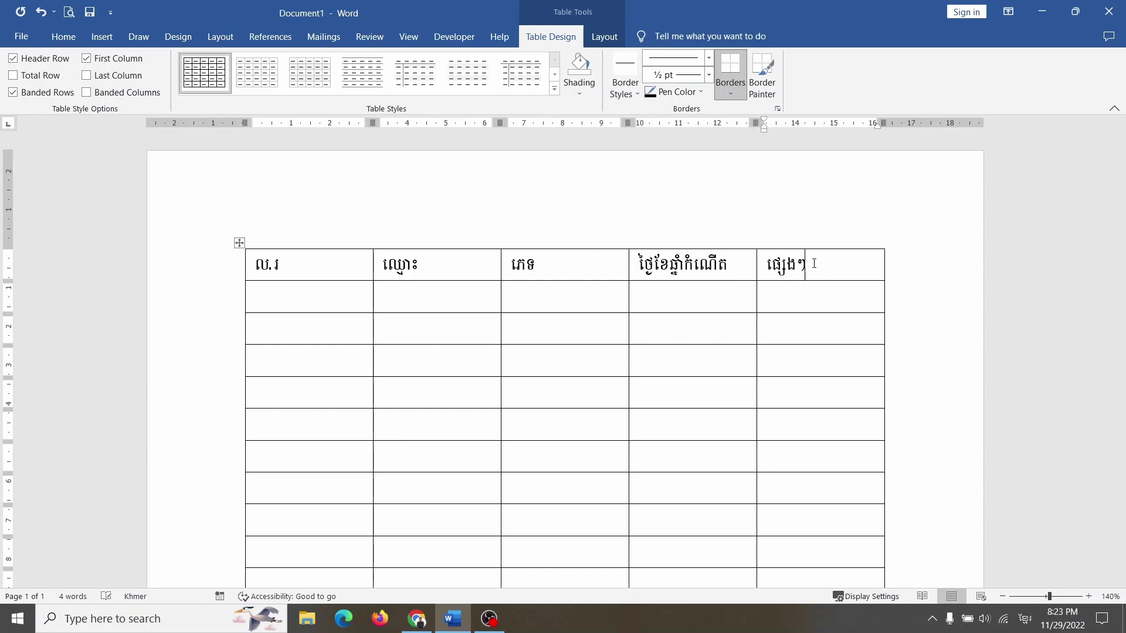
{"action": "scroll", "coordinate": [797, 266], "scroll_direction": "down", "scroll_amount": 1}
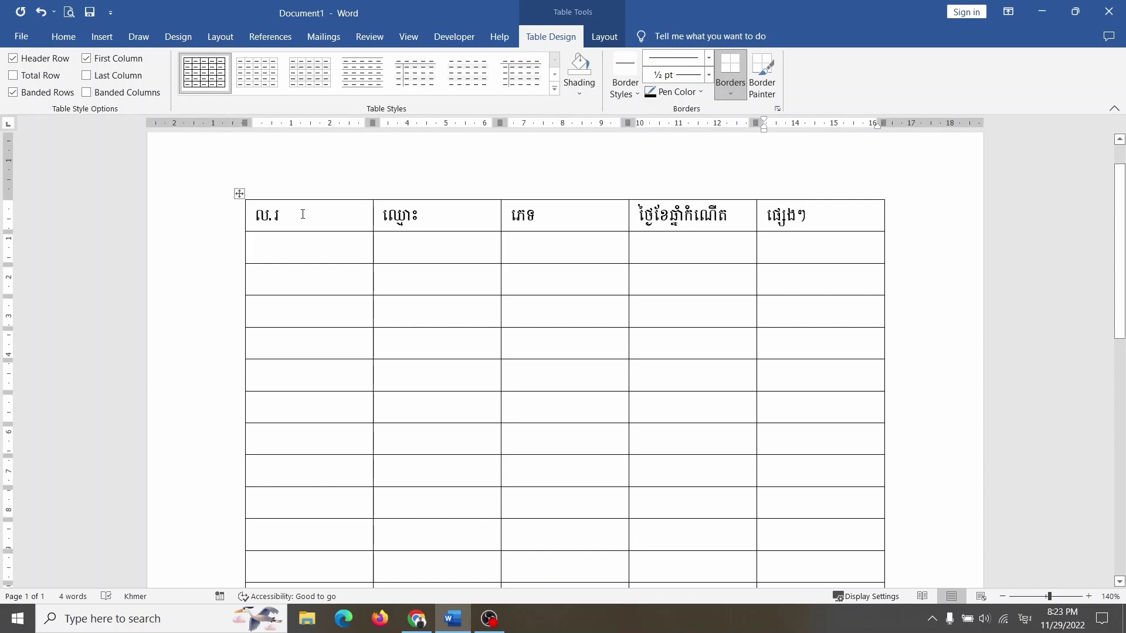
- AutoFit the ល.រ, ឈ្មោះ and ភេទ columns to their header labels
{"action": "double_click", "coordinate": [372, 207]}
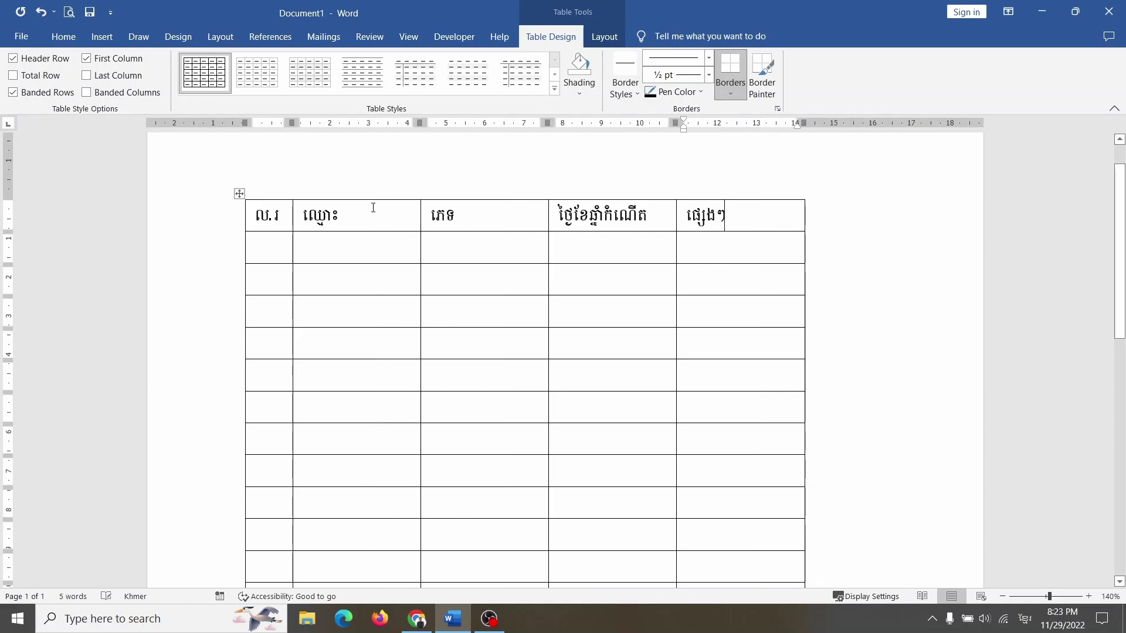
{"action": "double_click", "coordinate": [421, 210]}
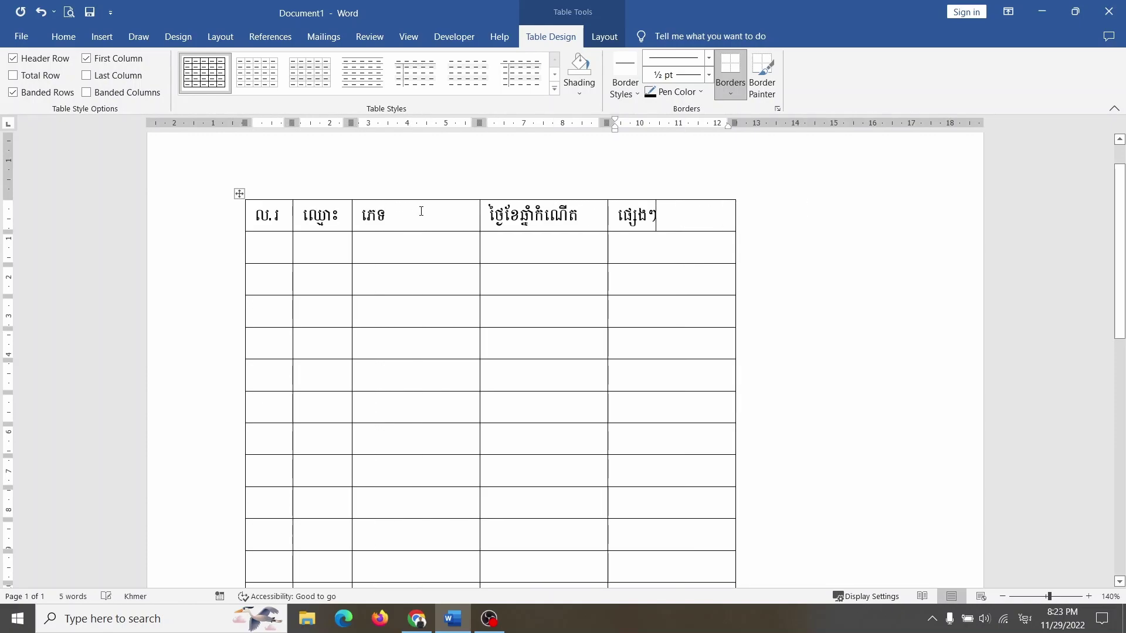
{"action": "left_click", "coordinate": [478, 209]}
{"action": "double_click", "coordinate": [479, 209]}
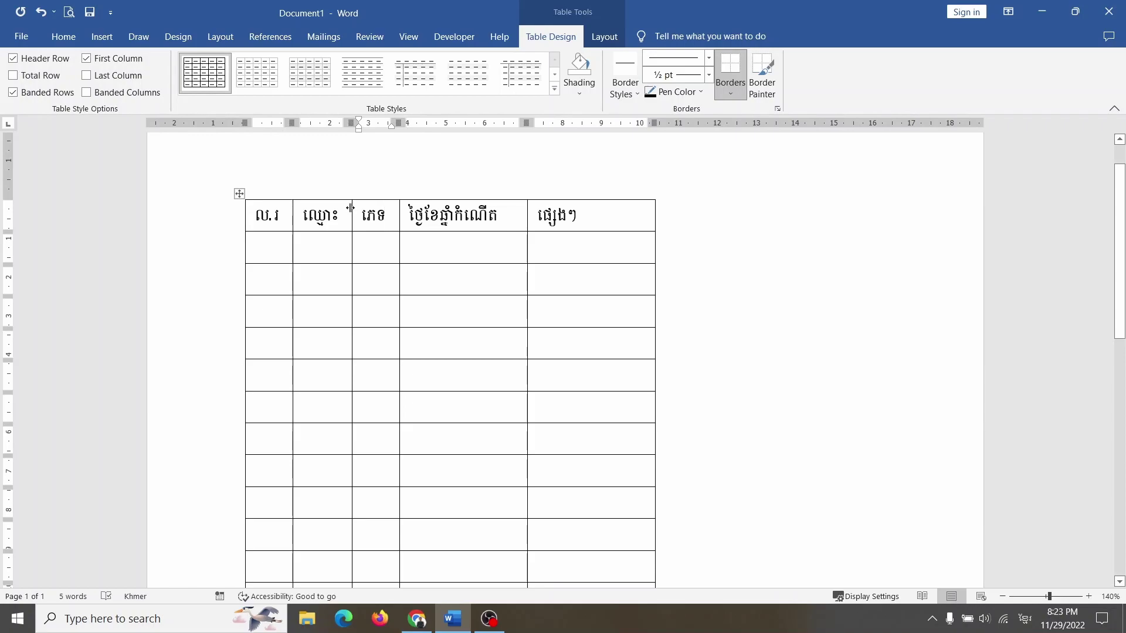
- Drag column borders to widen the ឈ្មោះ column and fit the birth-date header on one line
{"action": "left_click_drag", "start_coordinate": [346, 210], "coordinate": [409, 204]}
{"action": "left_click", "coordinate": [397, 212]}
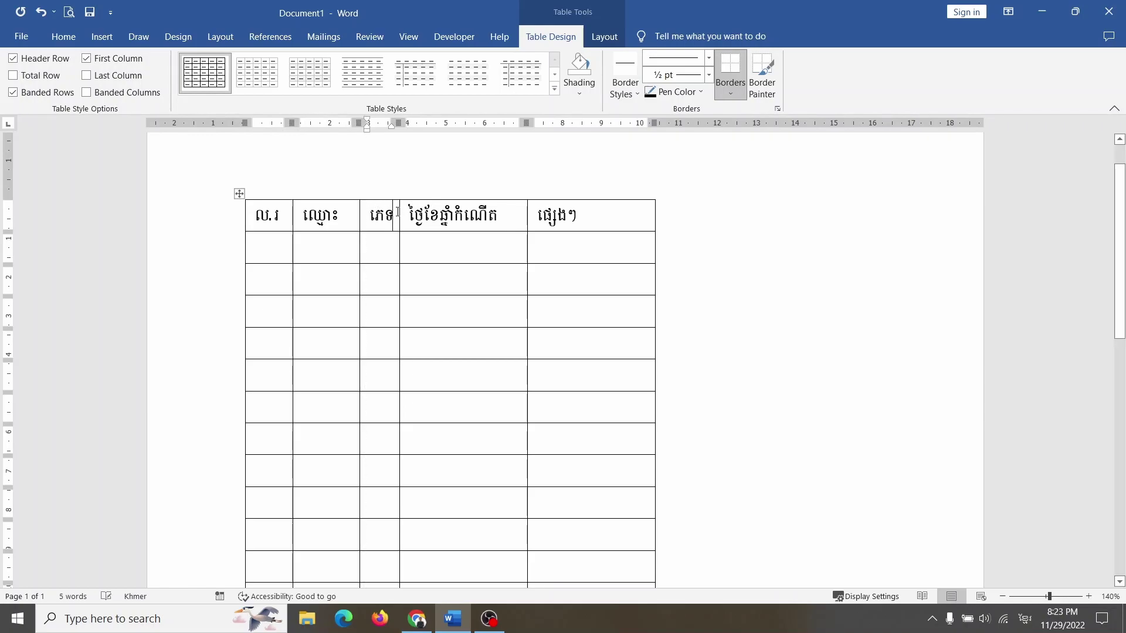
{"action": "left_click_drag", "start_coordinate": [399, 212], "coordinate": [467, 213]}
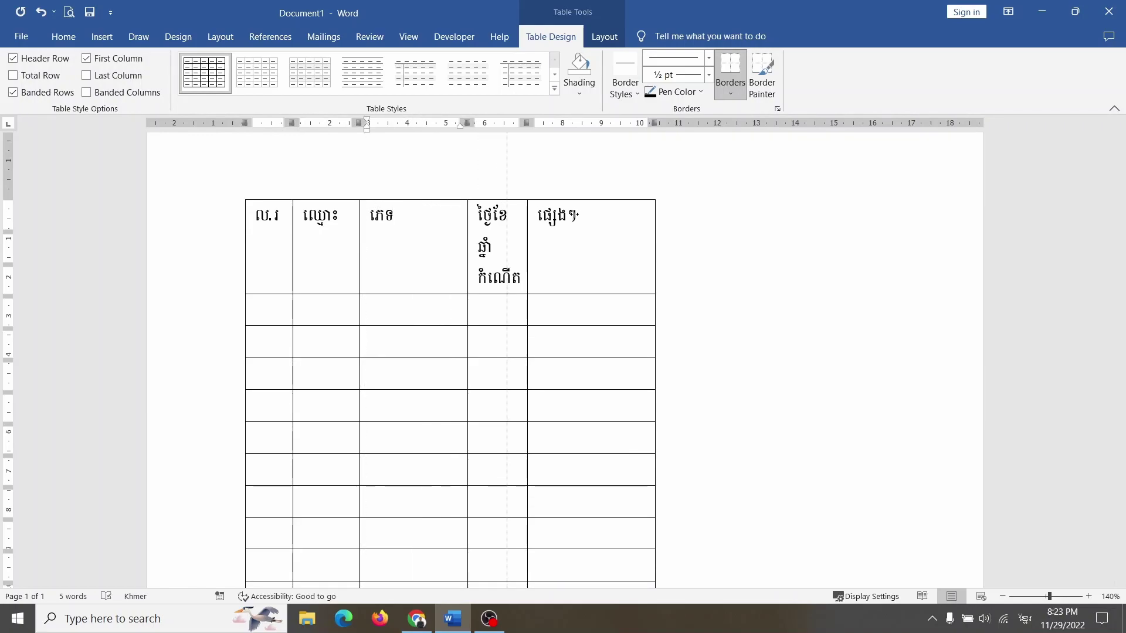
{"action": "left_click_drag", "start_coordinate": [360, 215], "coordinate": [450, 215]}
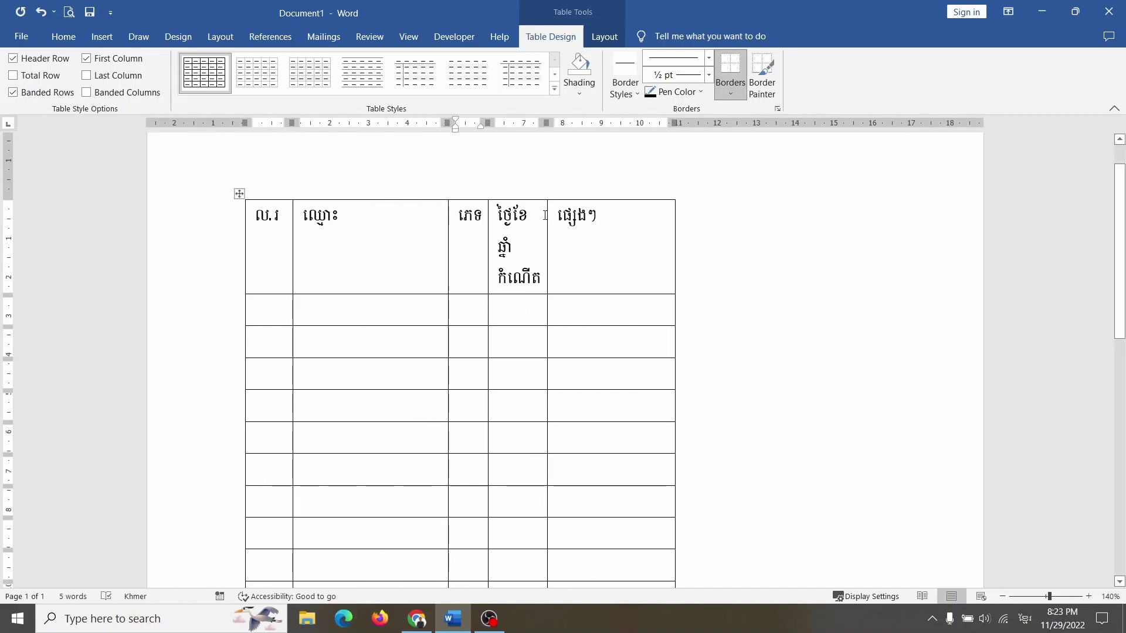
{"action": "left_click_drag", "start_coordinate": [546, 214], "coordinate": [613, 214]}
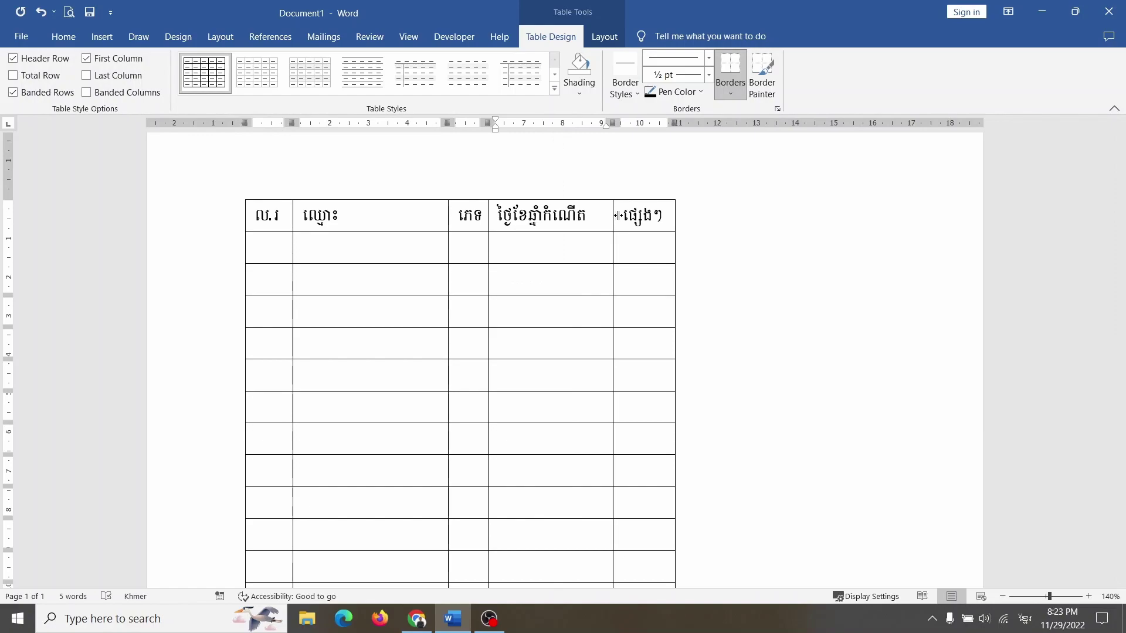
{"action": "scroll", "coordinate": [433, 243], "scroll_direction": "down", "scroll_amount": 10}
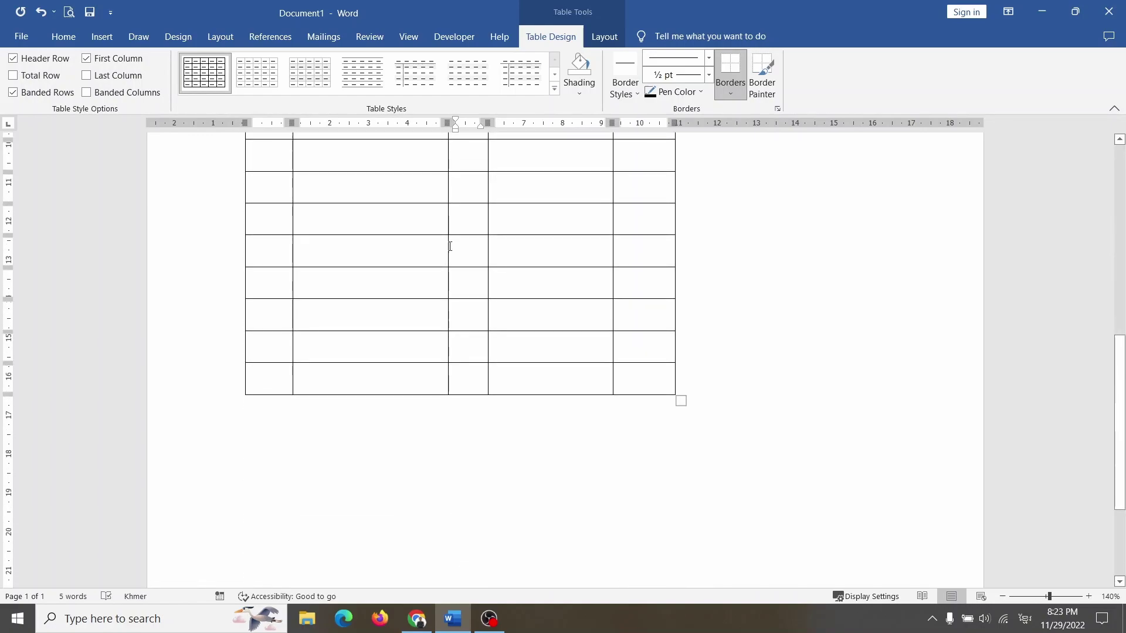
{"action": "scroll", "coordinate": [454, 258], "scroll_direction": "up", "scroll_amount": 10}
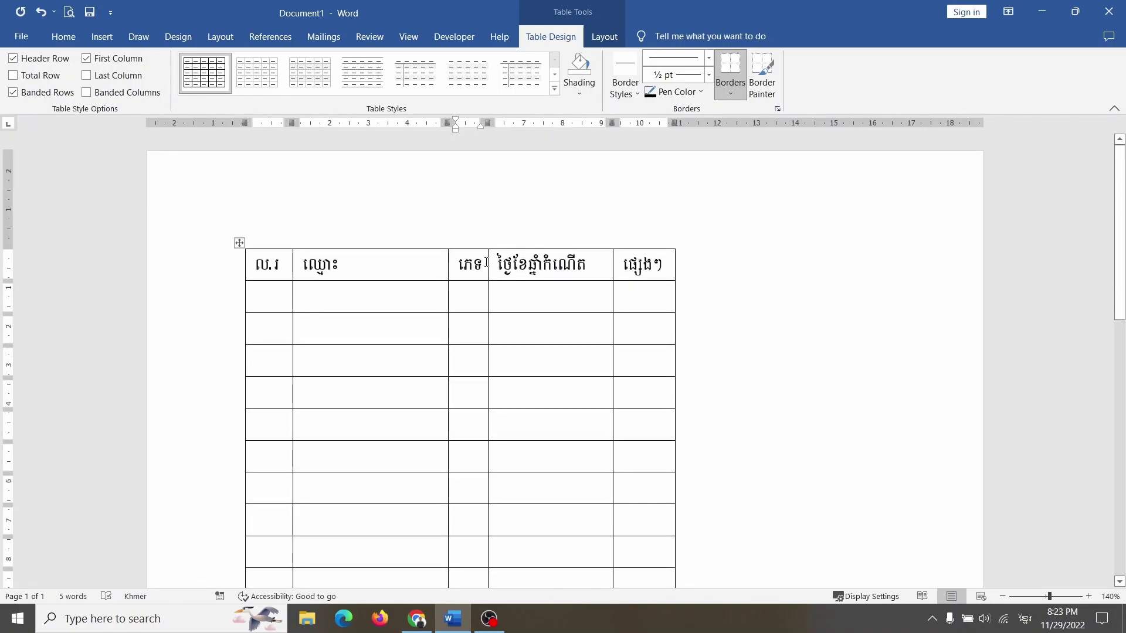
{"action": "left_click", "coordinate": [249, 265]}
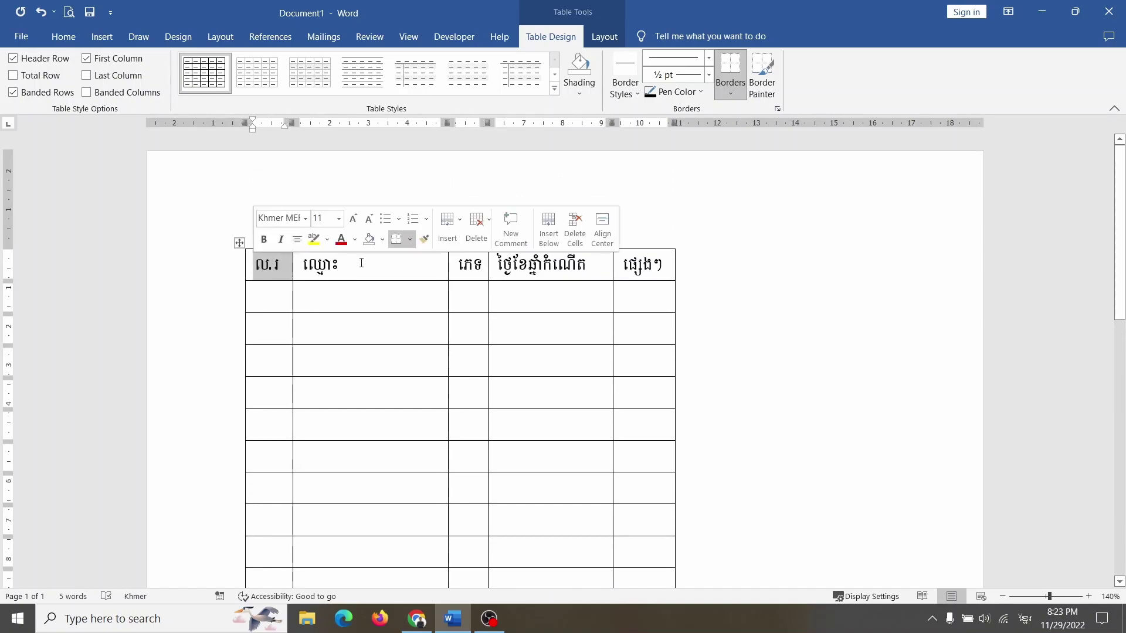
{"action": "left_click", "coordinate": [240, 243]}
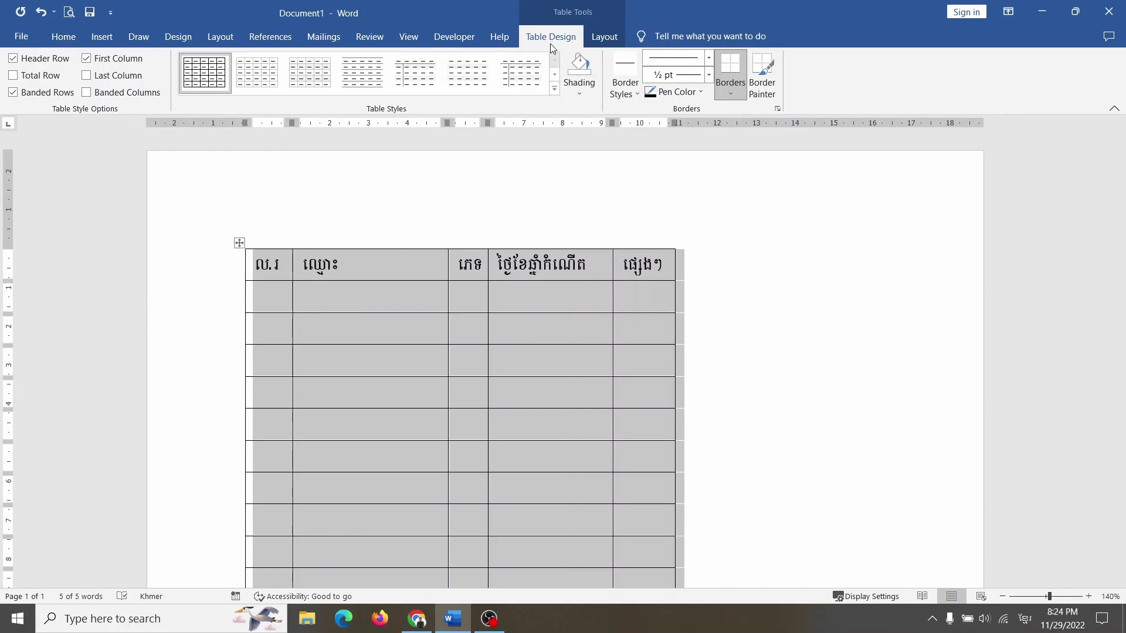
{"action": "left_click", "coordinate": [555, 89]}
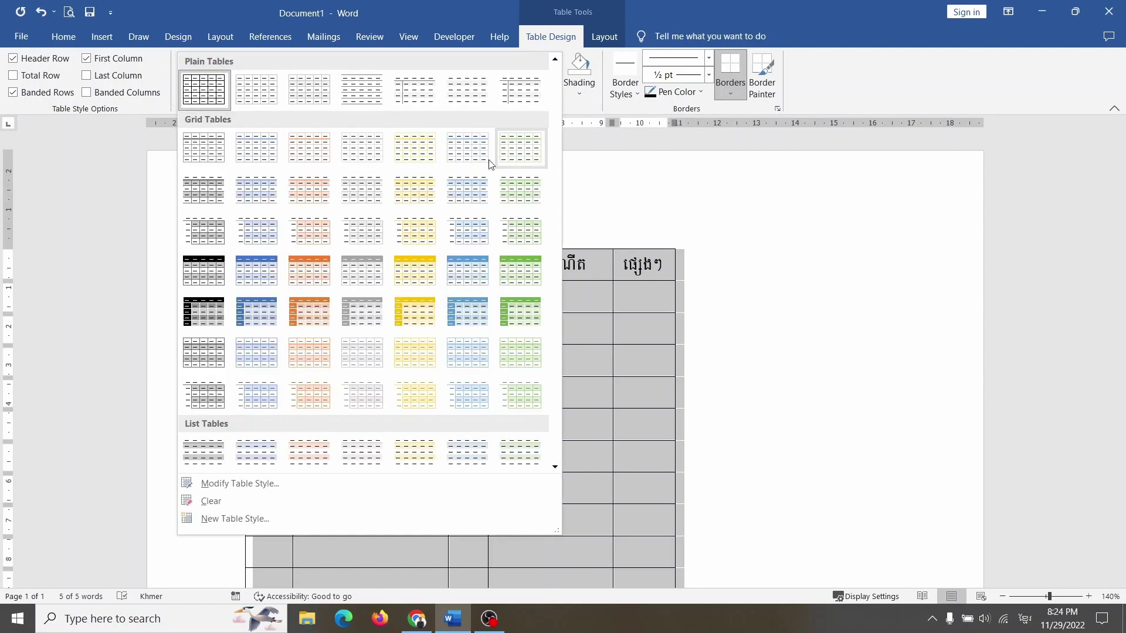
{"action": "left_click", "coordinate": [259, 279]}
{"action": "left_click", "coordinate": [583, 263]}
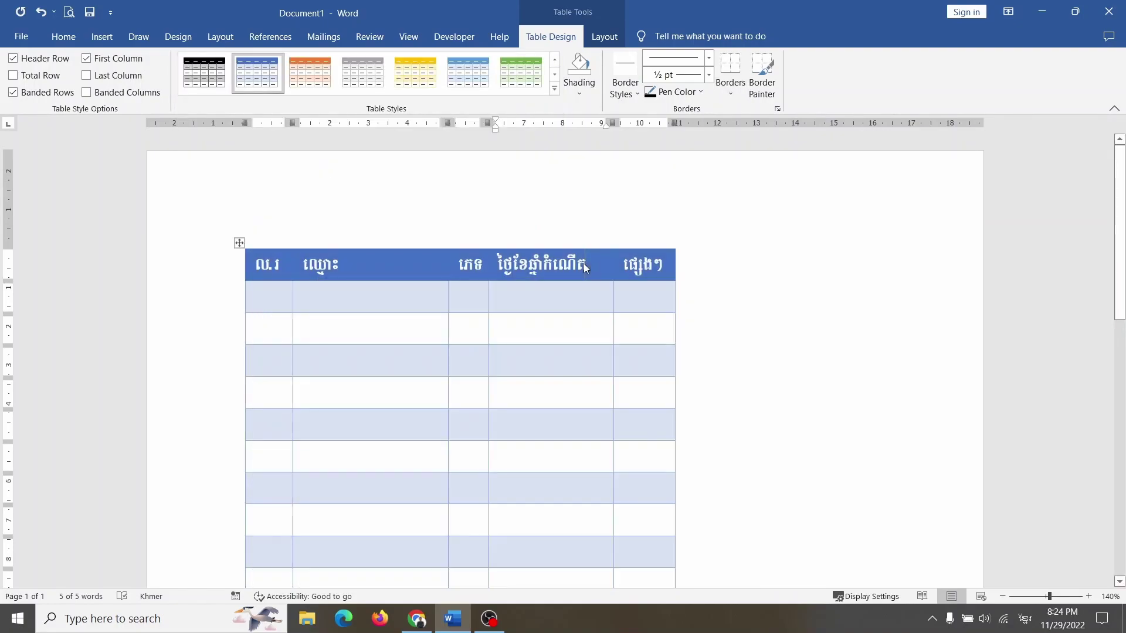
{"action": "key", "text": "ctrl+z"}
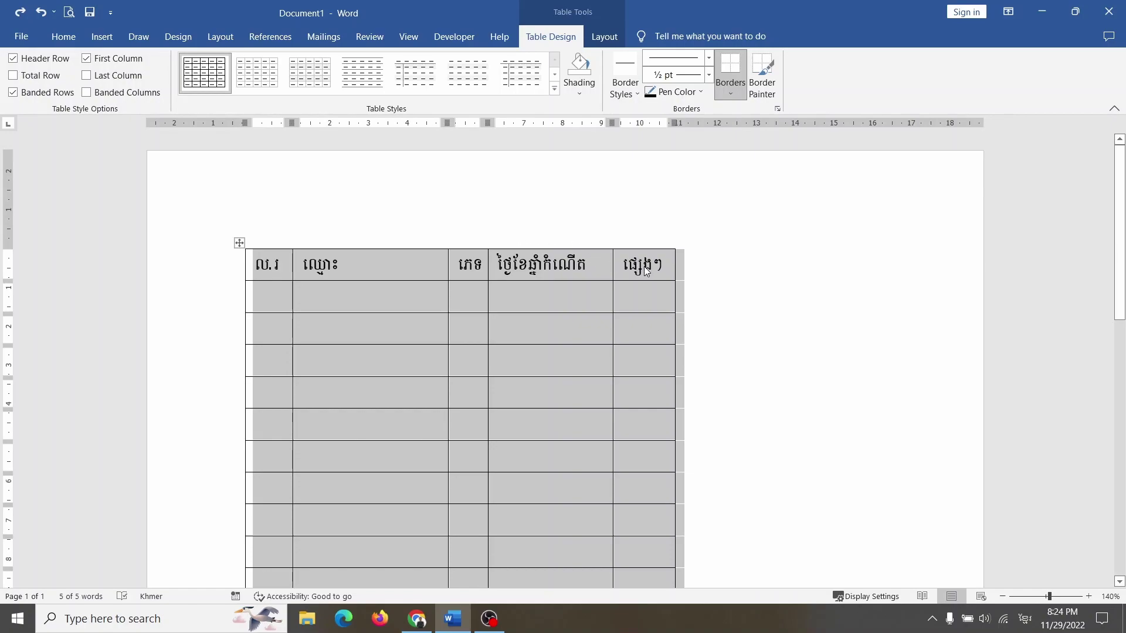
{"action": "left_click", "coordinate": [471, 301]}
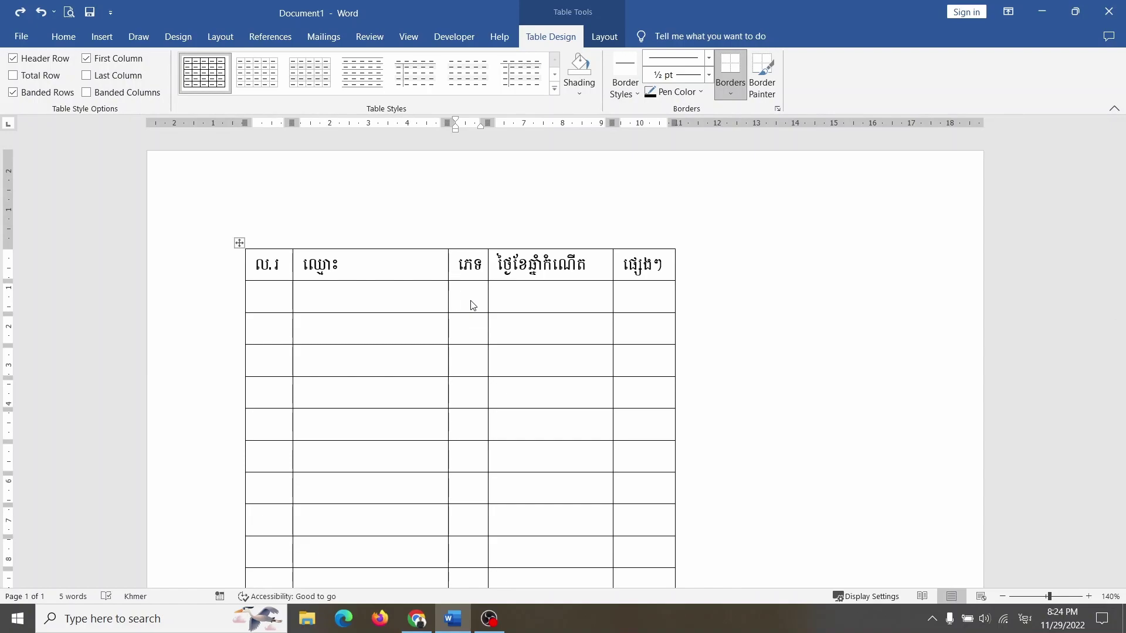
{"action": "left_click", "coordinate": [473, 305]}
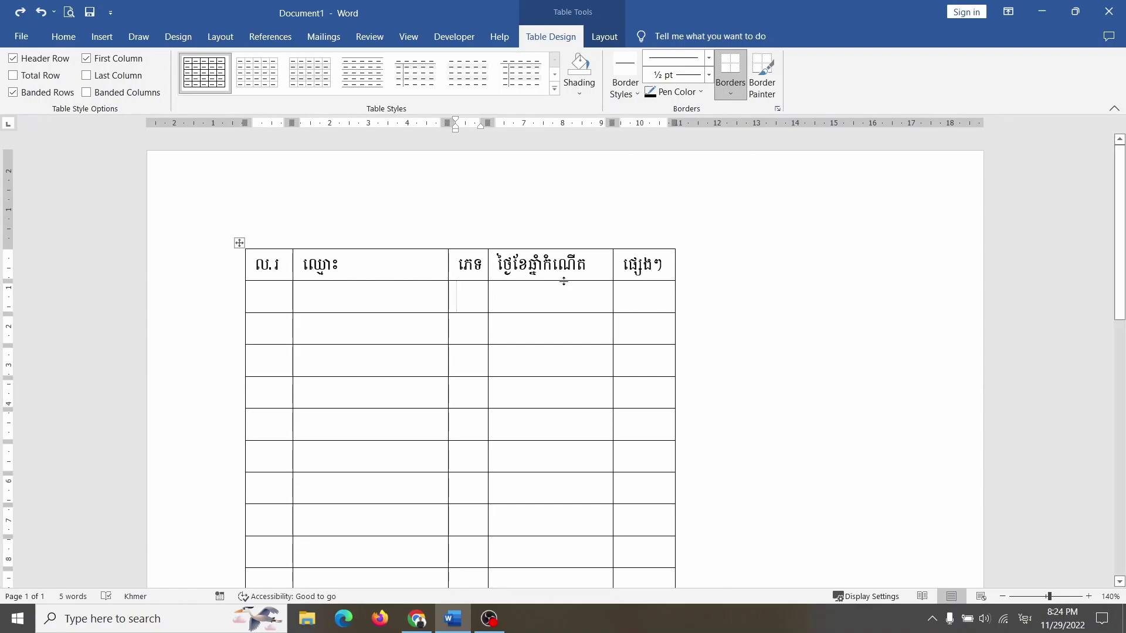